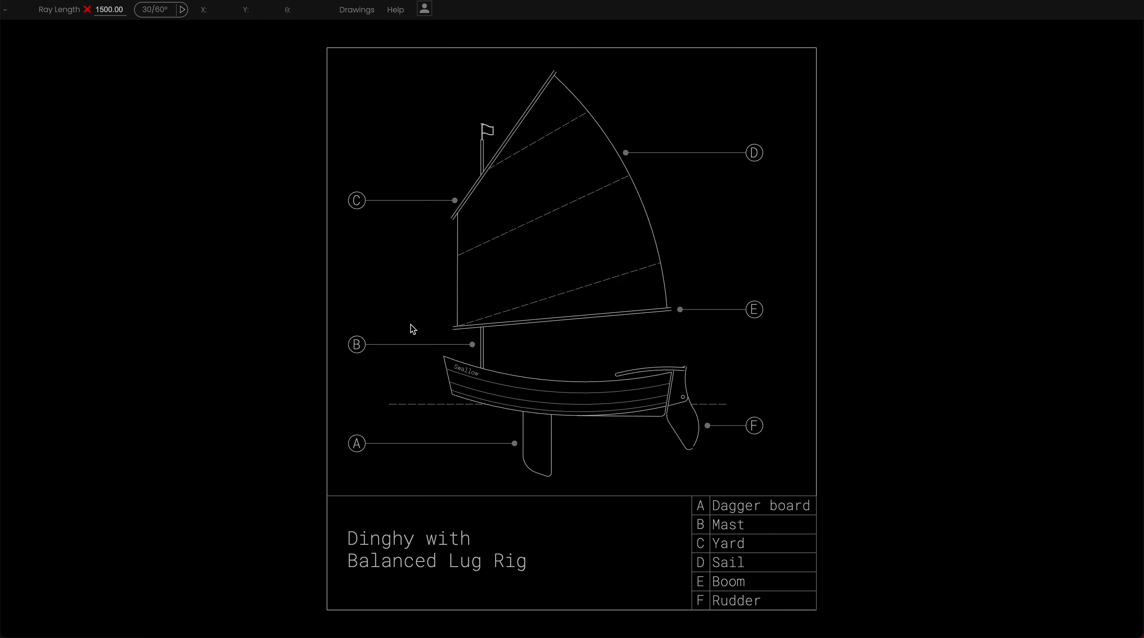
# - Zoom in close on the bow where the hull name Swallow is lettered
pyautogui.moveTo(397, 322); pyautogui.dragTo(608, 444)
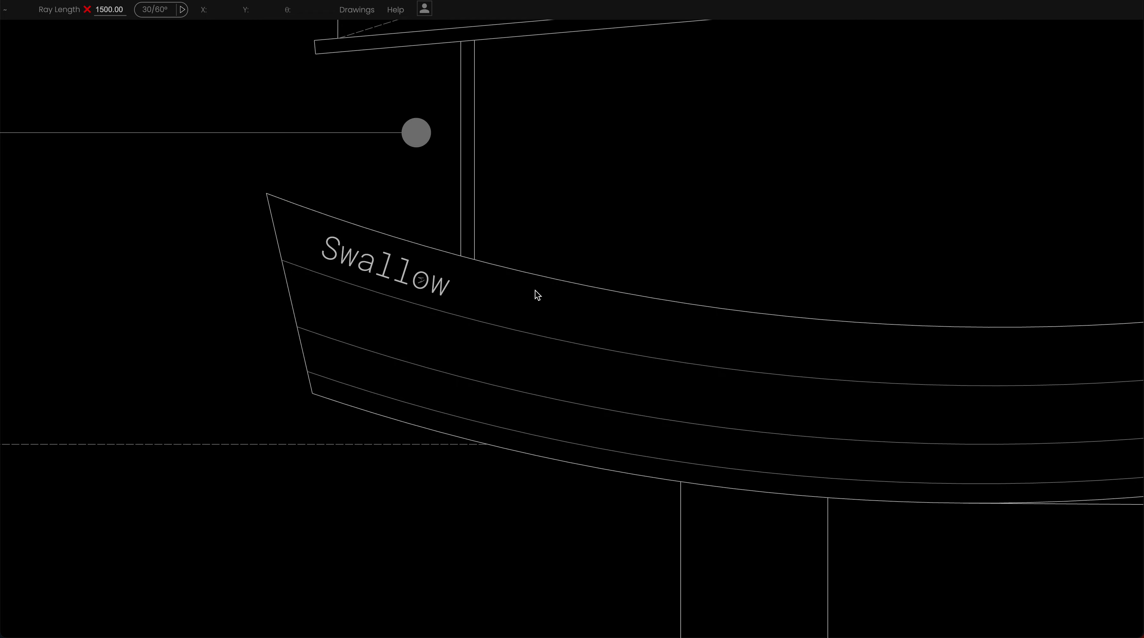
pyautogui.click(516, 323)
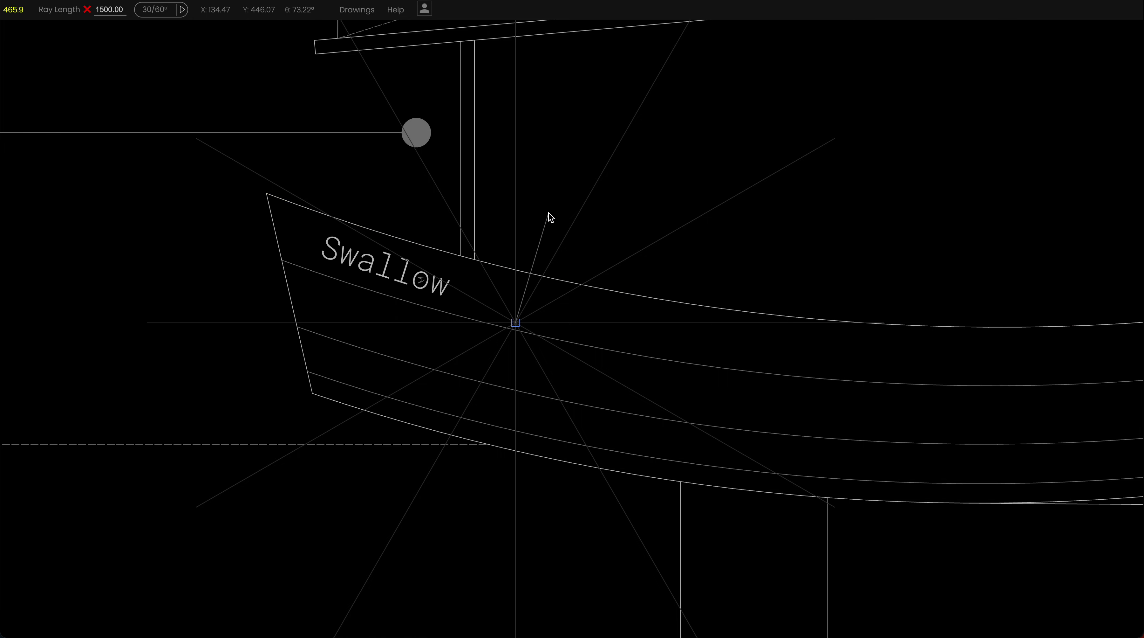
pyautogui.press('Escape')
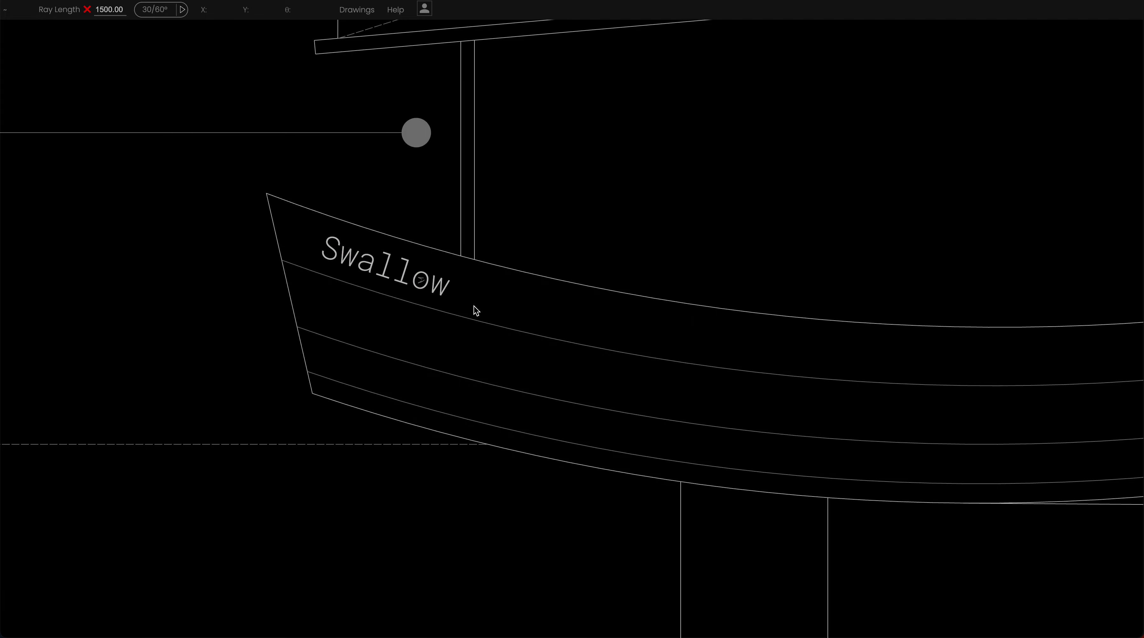
# - Place a new text1 label in empty space above the hull and reduce its height to 75
pyautogui.click(627, 167)
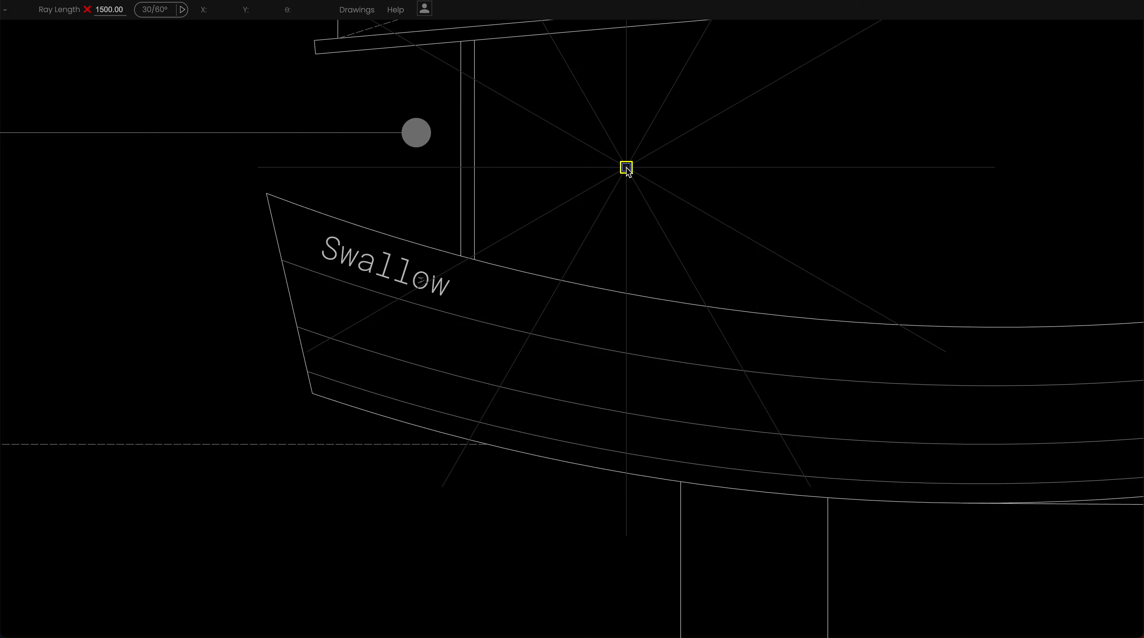
pyautogui.press('t')
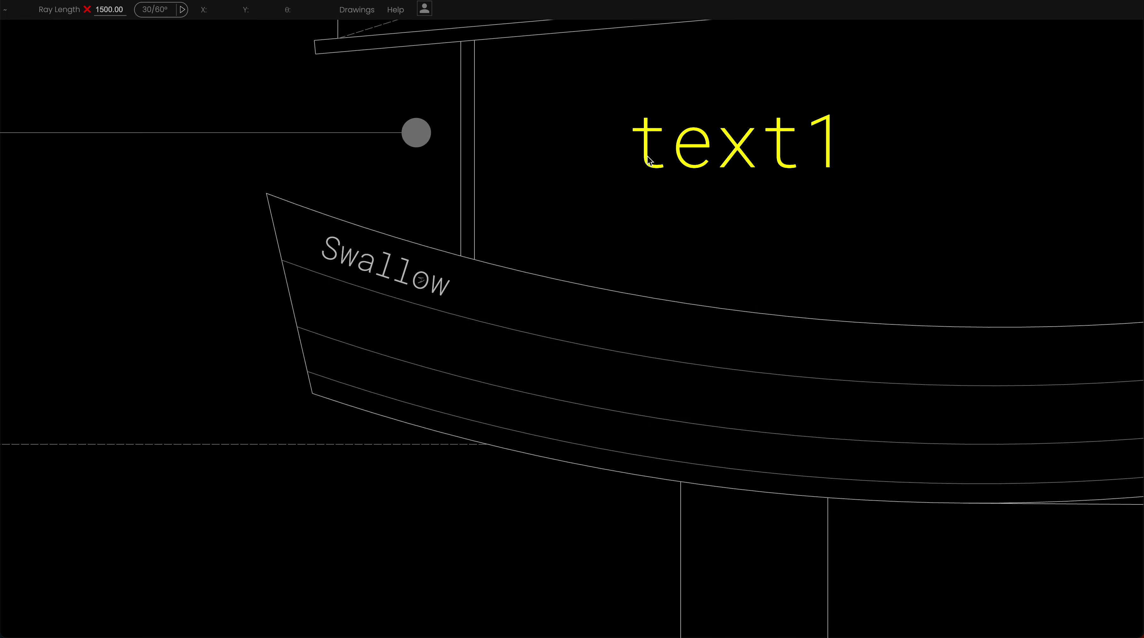
pyautogui.click(648, 159)
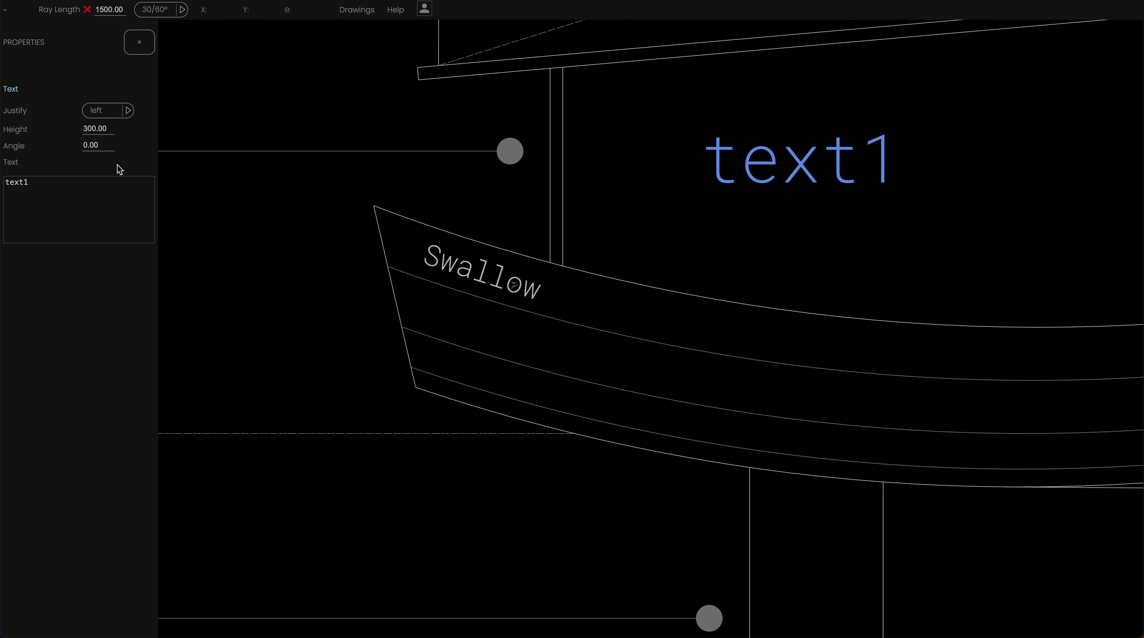
pyautogui.doubleClick(98, 129)
pyautogui.write('75')
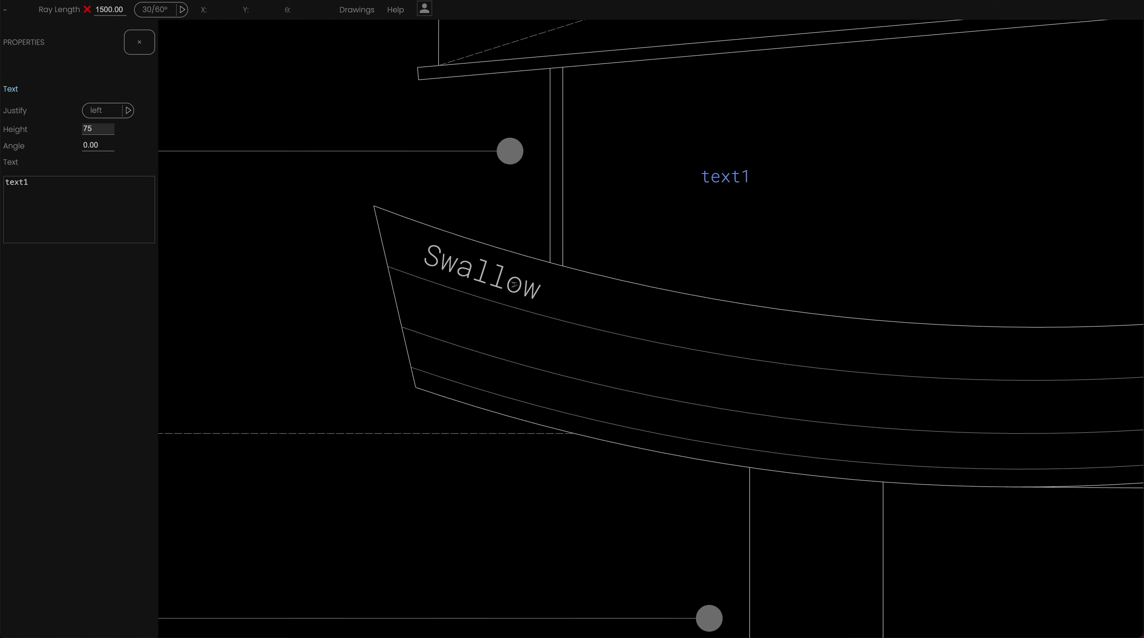
pyautogui.click(381, 203)
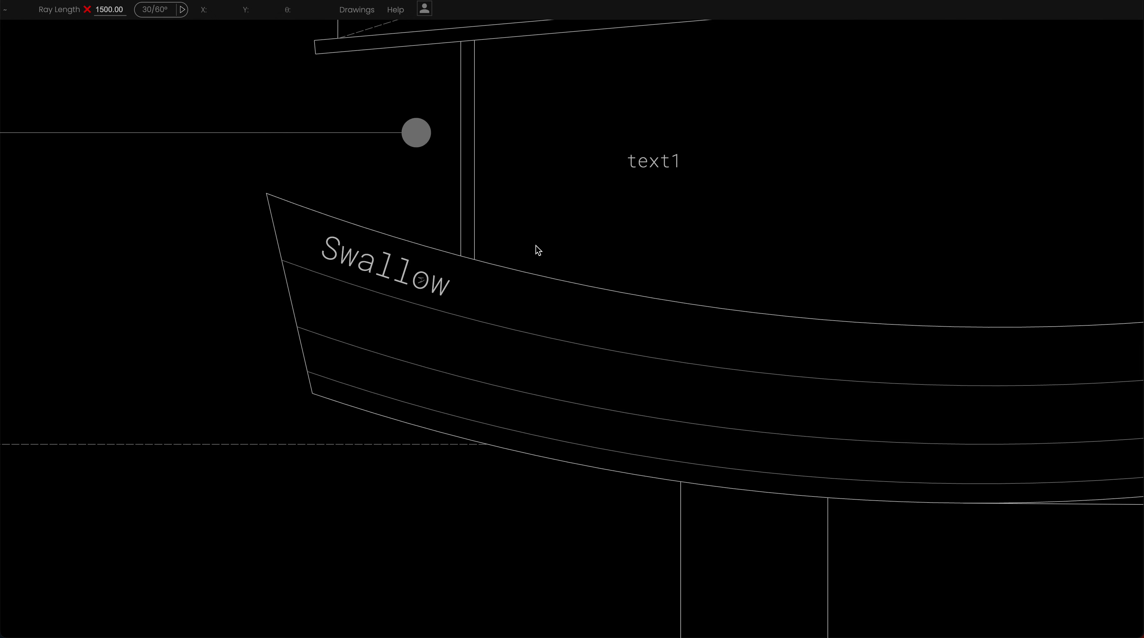
# - Draw a short guide line along the hull slope below Swallow and read its angle
pyautogui.click(504, 298)
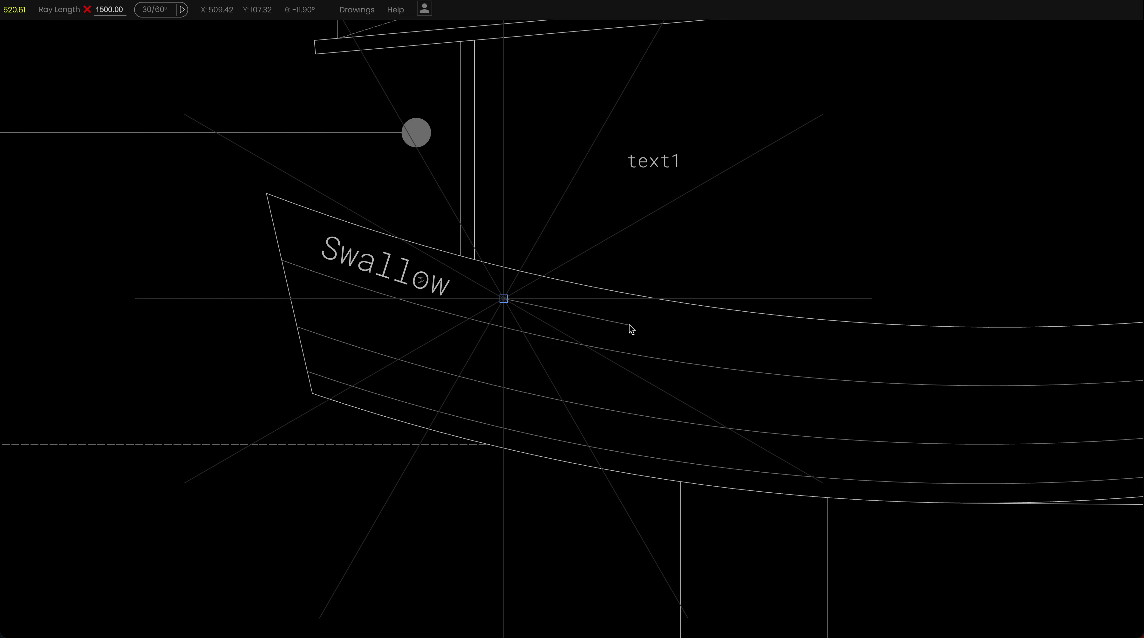
pyautogui.click(629, 325)
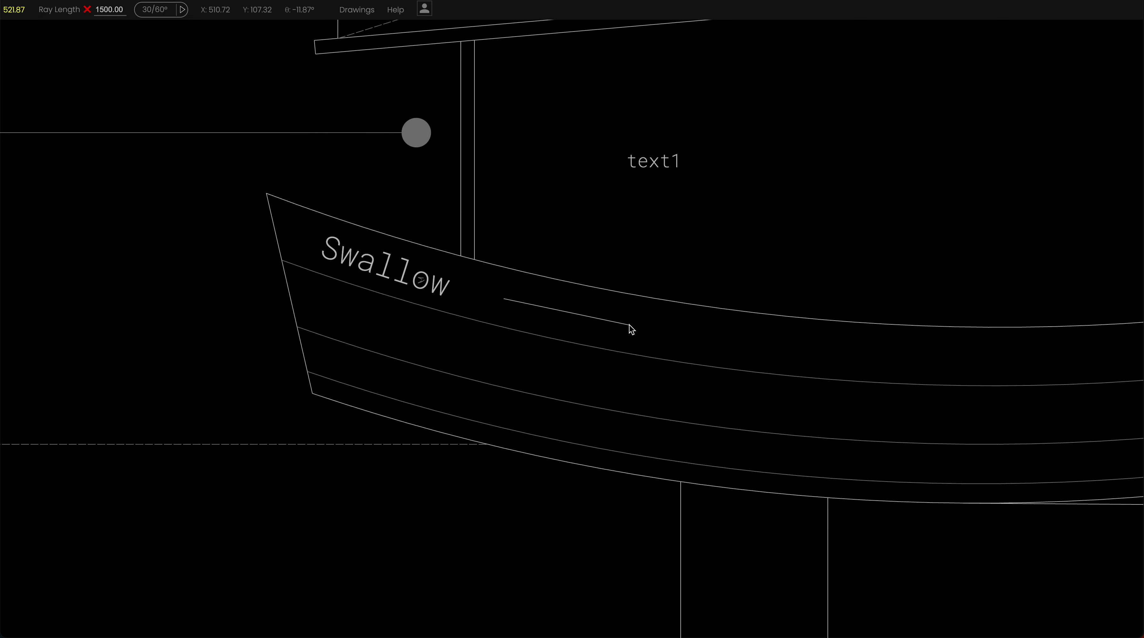
pyautogui.click(504, 298)
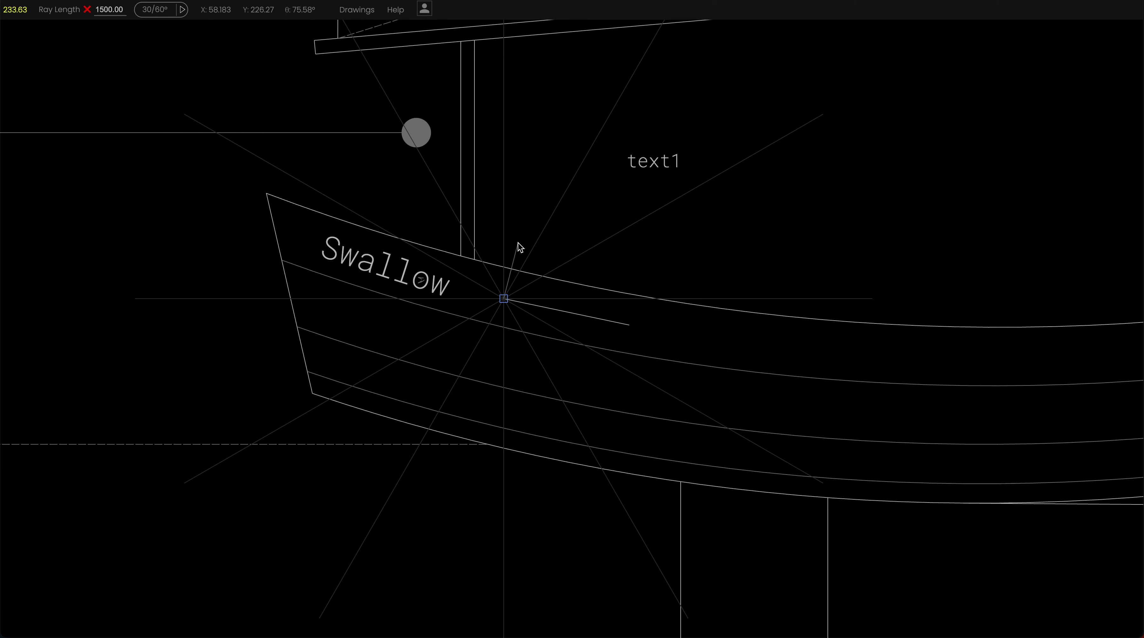
pyautogui.click(629, 326)
pyautogui.press('Escape')
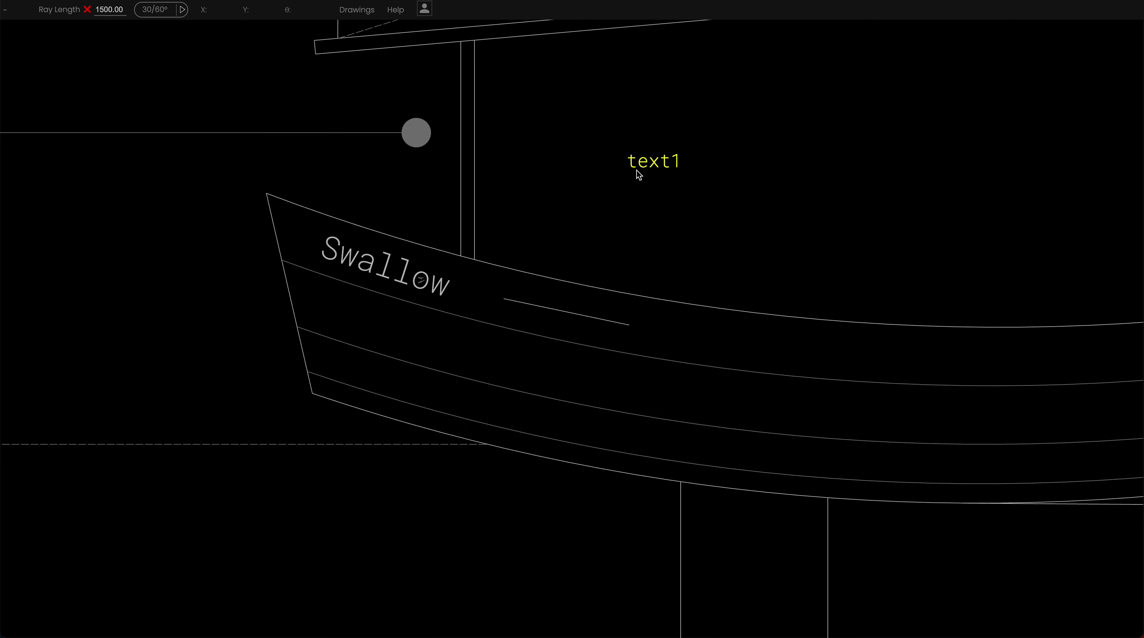
# - Rotate the text1 label to an angle of -11.87 to match the hull slope
pyautogui.click(636, 163)
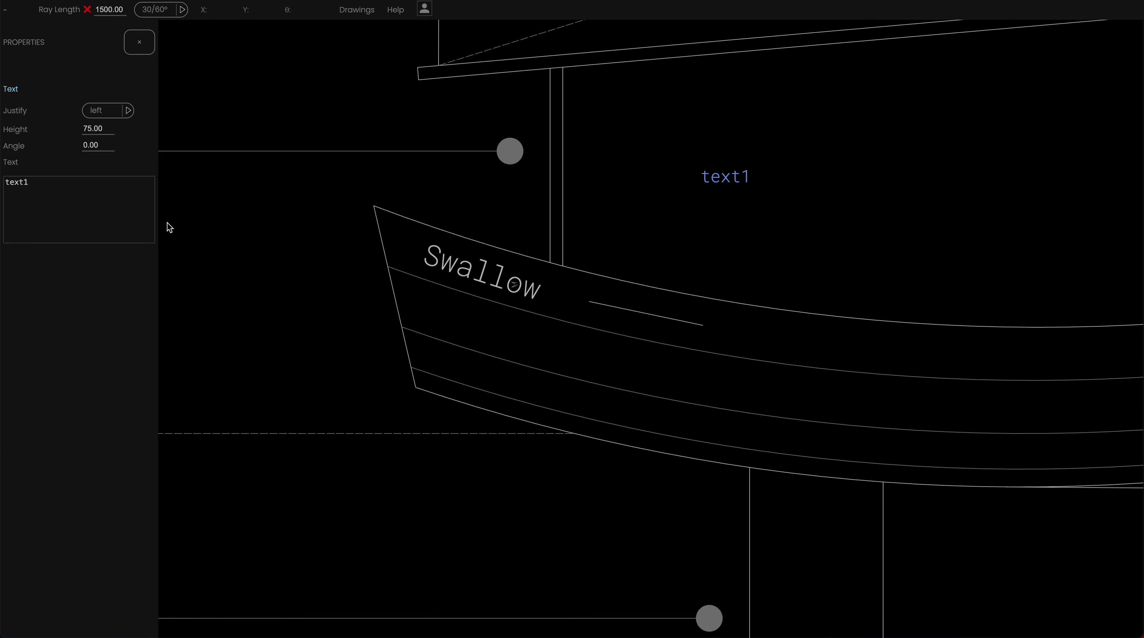
pyautogui.click(94, 143)
pyautogui.write('-11.87')
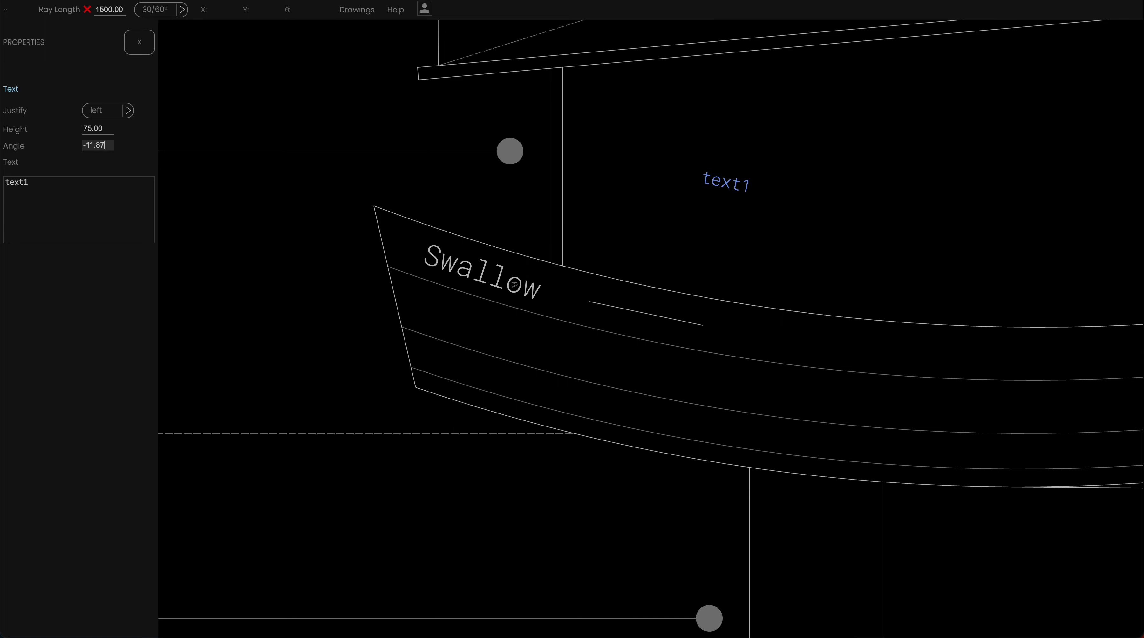
pyautogui.press('Return')
pyautogui.click(145, 49)
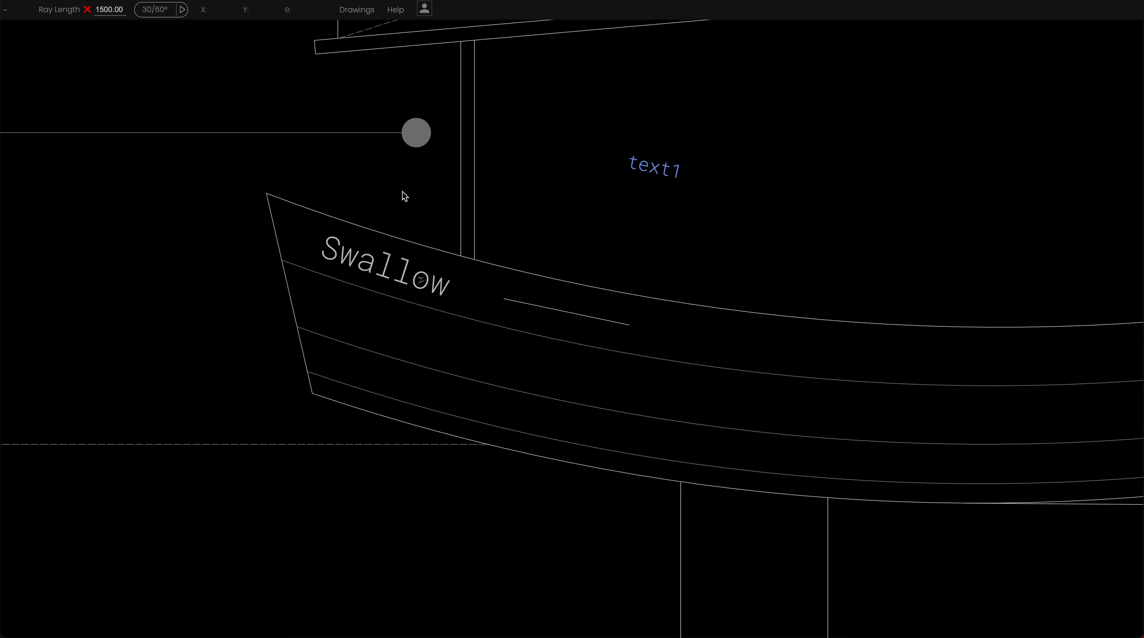
# - Delete the short guide line, restoring text1 after it was accidentally removed too
pyautogui.keyDown('shift'); pyautogui.click(514, 301); pyautogui.keyUp('shift')
pyautogui.press('Delete')
pyautogui.hotkey('ctrl', 'z')
pyautogui.click(524, 307)
pyautogui.press('Delete')
# - Paste one copy of the rotated text1 label onto the hull just after Swallow
pyautogui.click(641, 169)
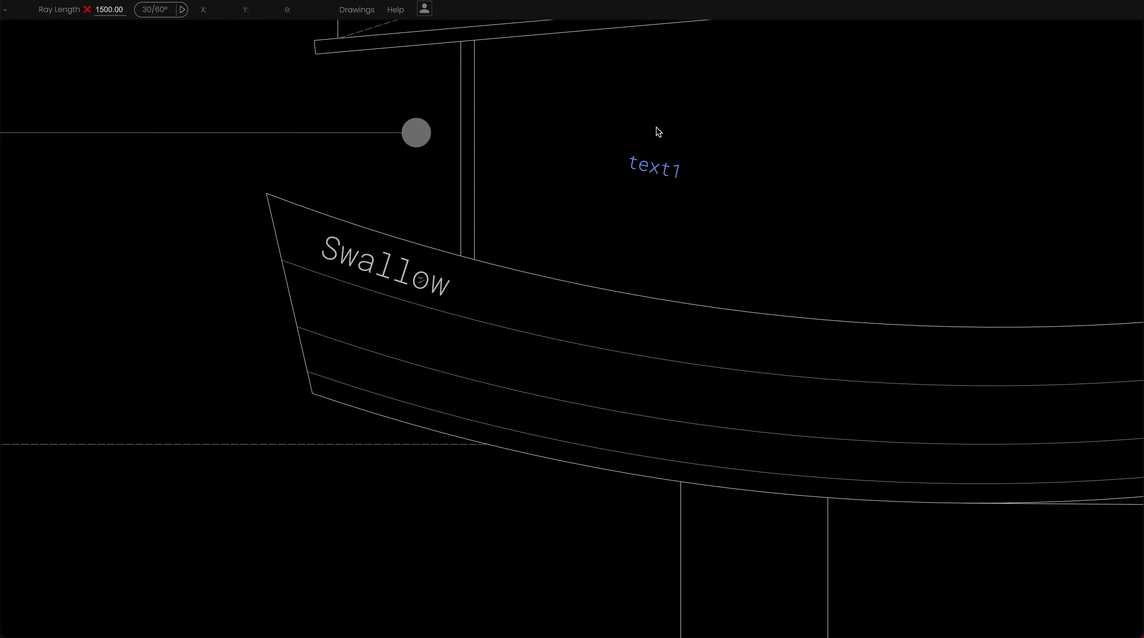
pyautogui.click(673, 111)
pyautogui.hotkey('ctrl', 'v')
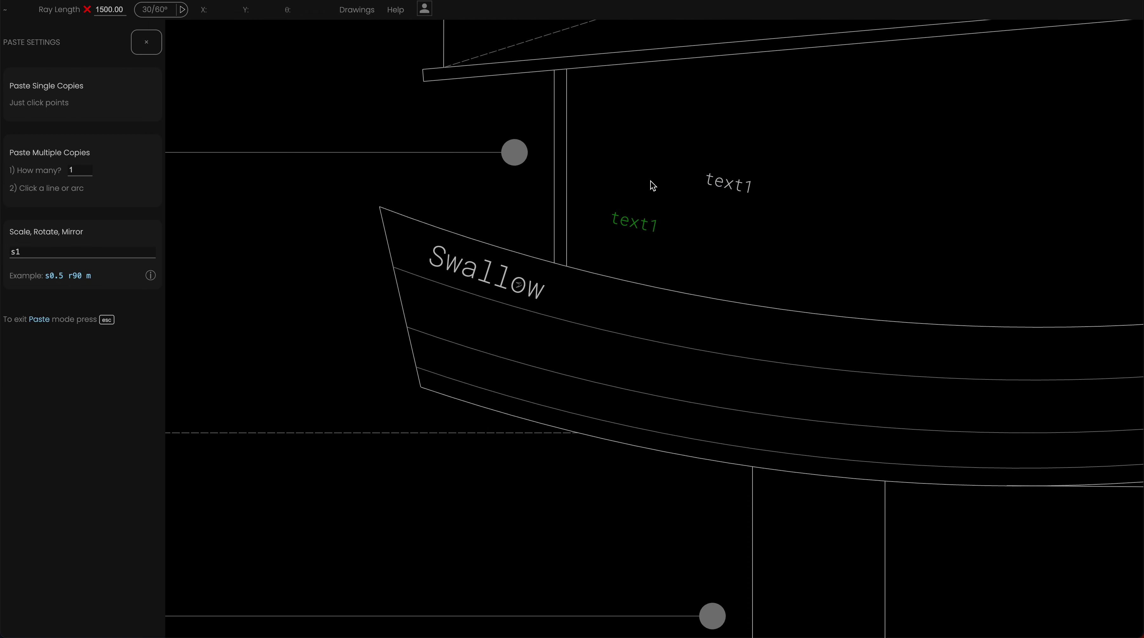
pyautogui.click(652, 260)
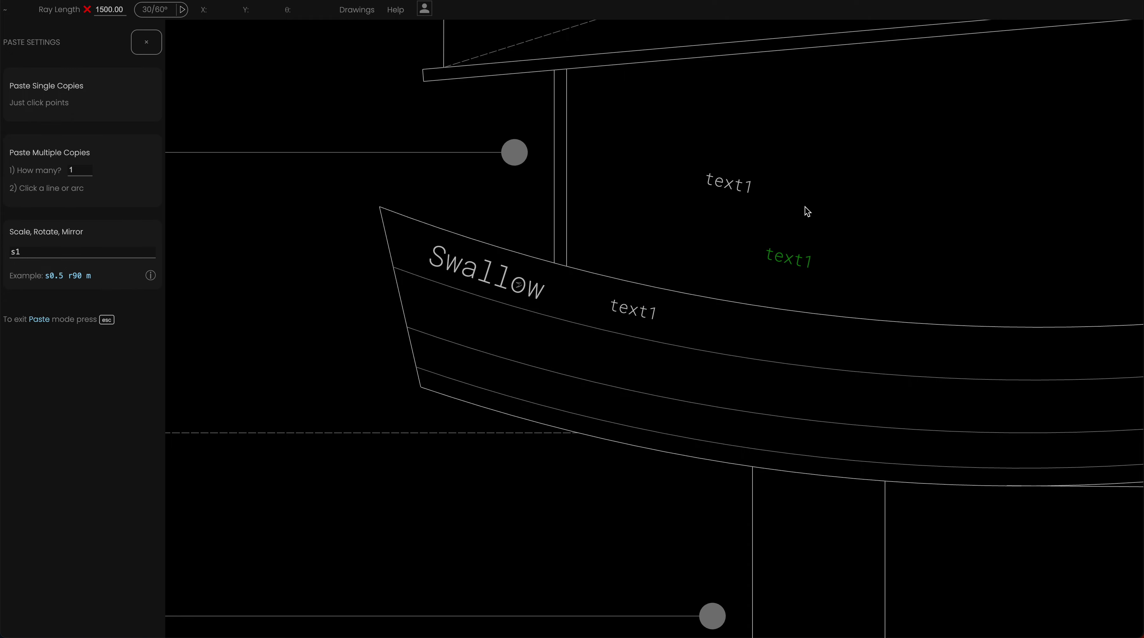
pyautogui.press('Escape')
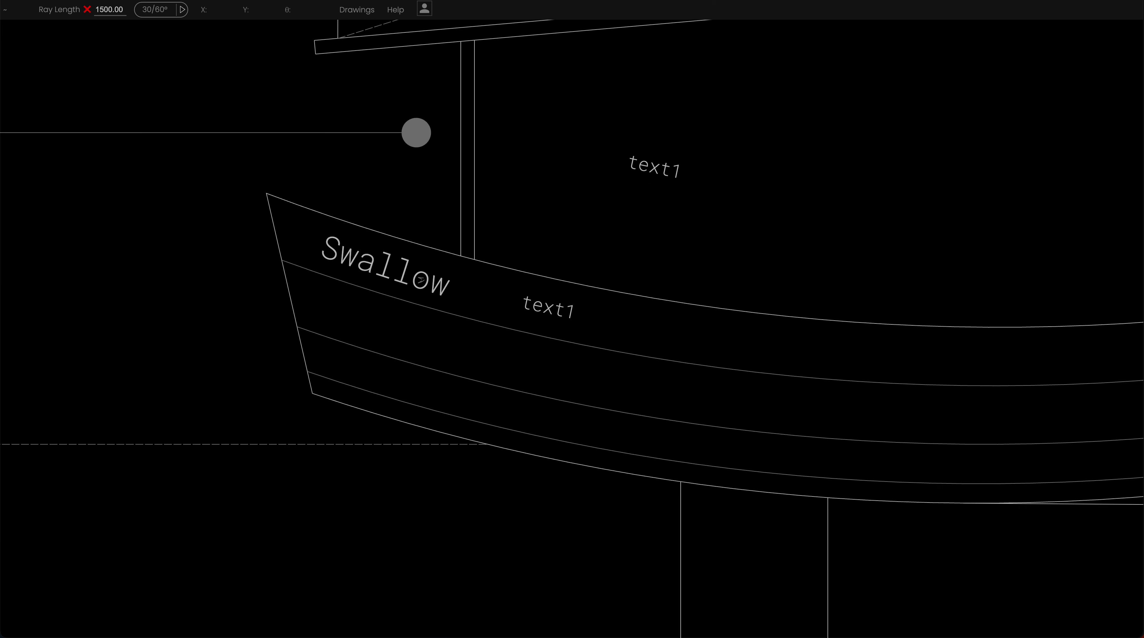
# - Add a second line reading hello beneath text1 in the upper label
pyautogui.click(641, 167)
pyautogui.click(641, 168)
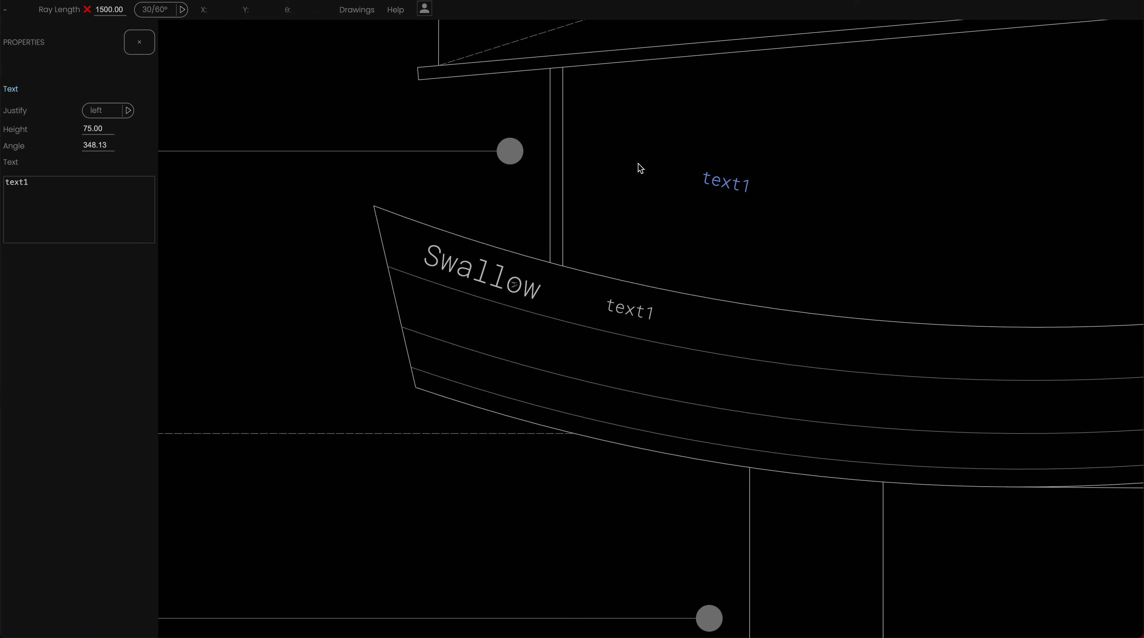
pyautogui.click(60, 184)
pyautogui.press('Return')
pyautogui.write('hello')
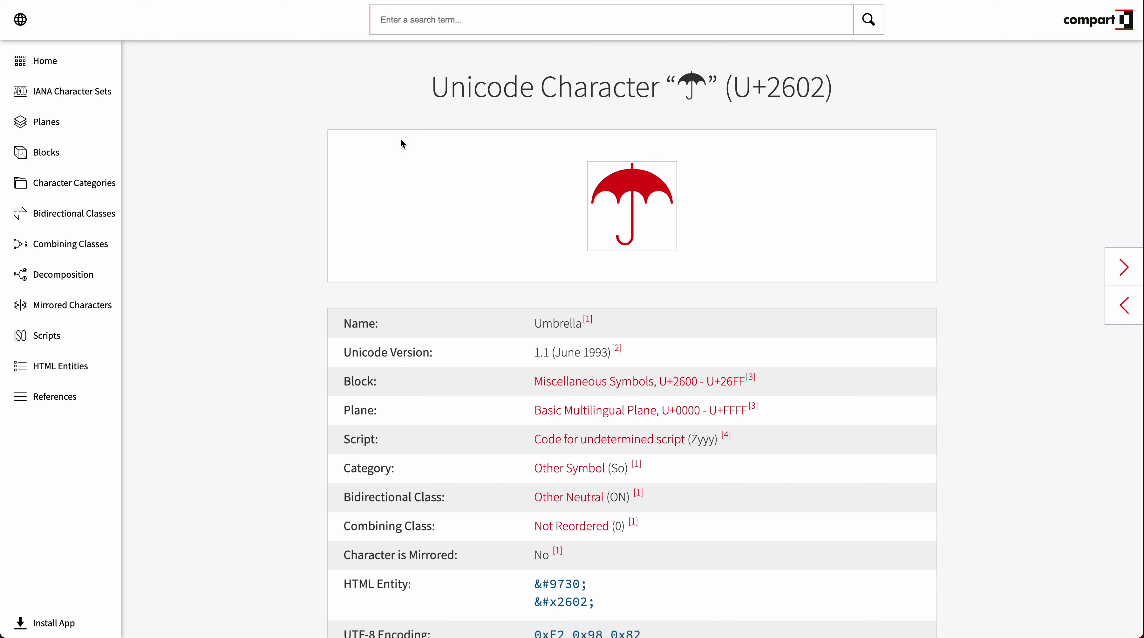
# - Select the ☂ glyph in the Compart U+2602 Umbrella page title for copying
pyautogui.doubleClick(688, 81)
pyautogui.hotkey('ctrl', 'c')
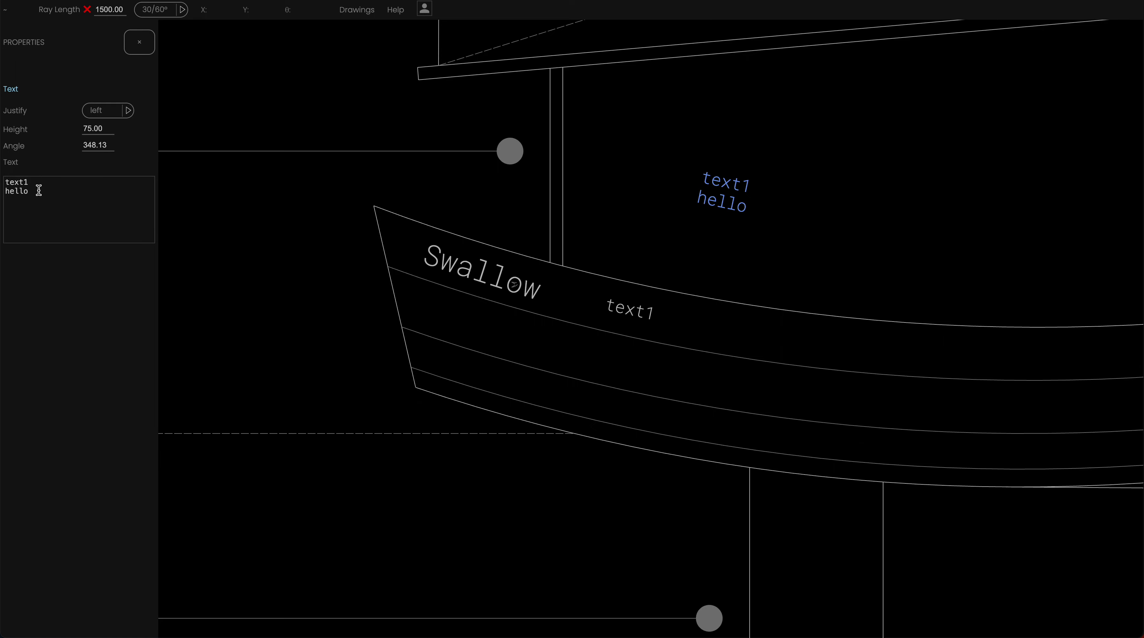
# - Append the umbrella symbol ☂ after hello, then inspect the flag and upper sail
pyautogui.hotkey('ctrl', 'v')
pyautogui.click(142, 43)
pyautogui.hotkey('shift', '1')
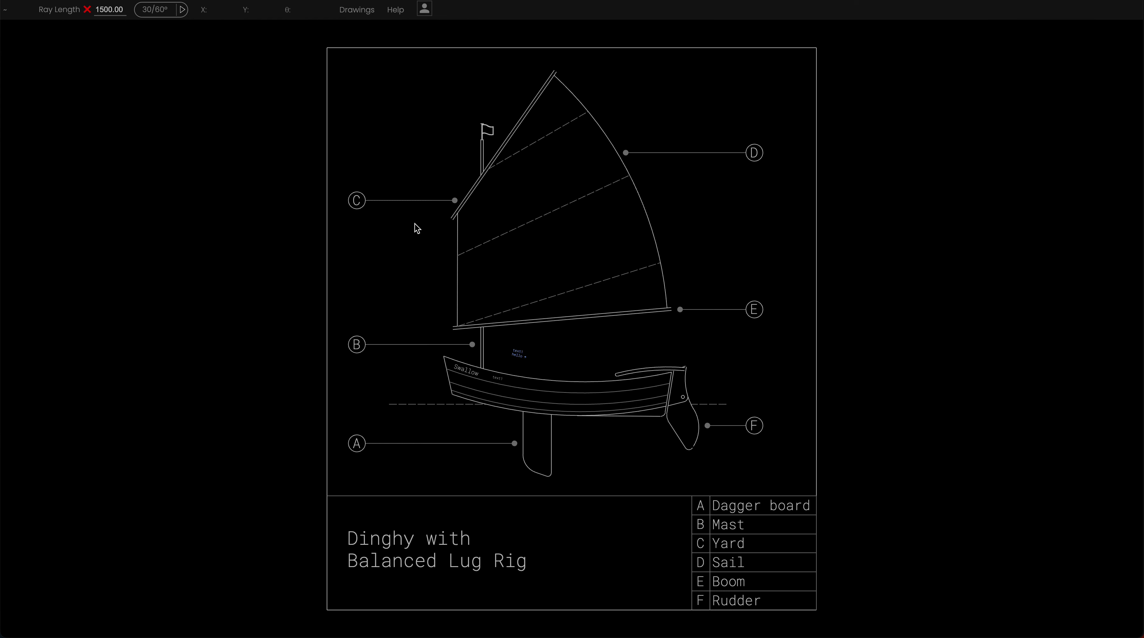
pyautogui.moveTo(441, 101); pyautogui.dragTo(620, 244)
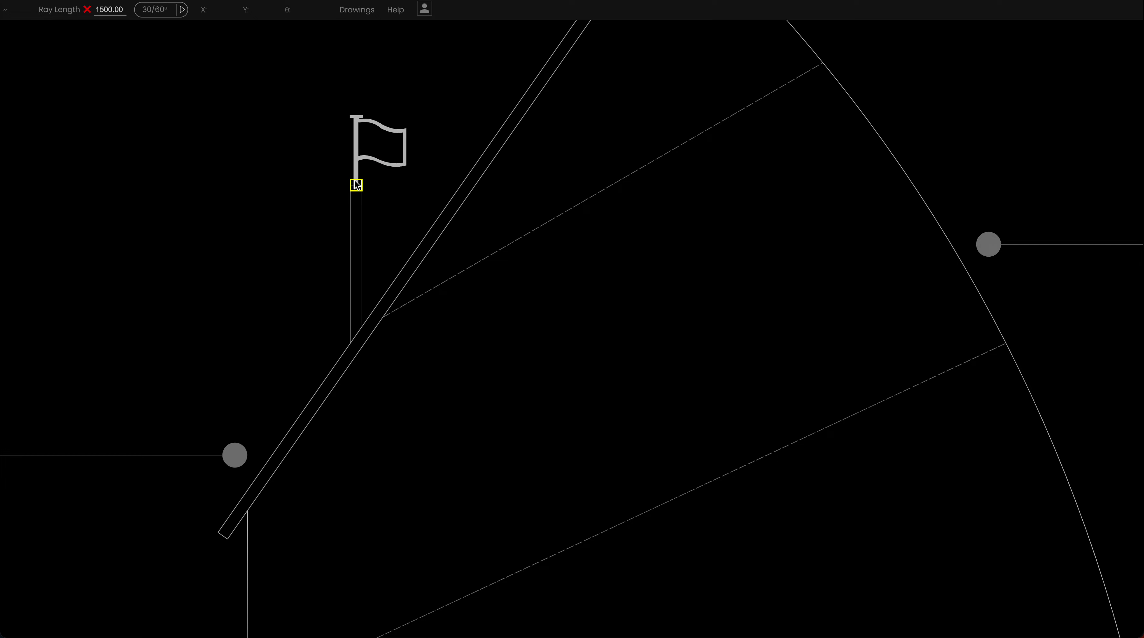
pyautogui.click(355, 176)
pyautogui.click(263, 225)
# - Zoom onto the hull labels and open the text1 / hello ☂ label's properties
pyautogui.hotkey('shift', '1')
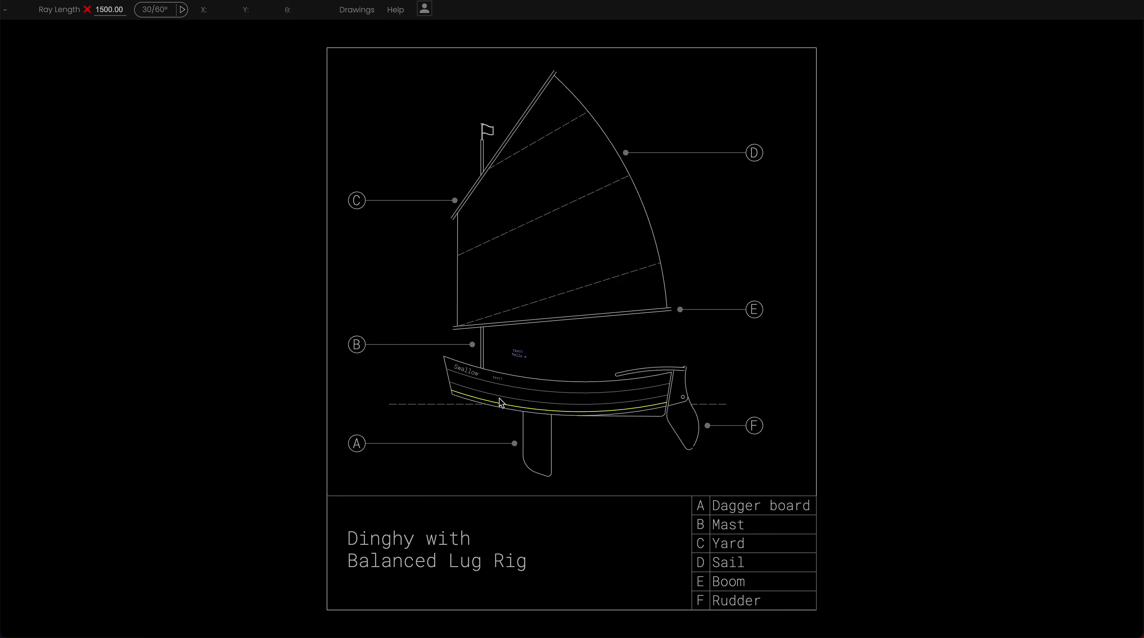
pyautogui.moveTo(500, 333); pyautogui.dragTo(612, 420)
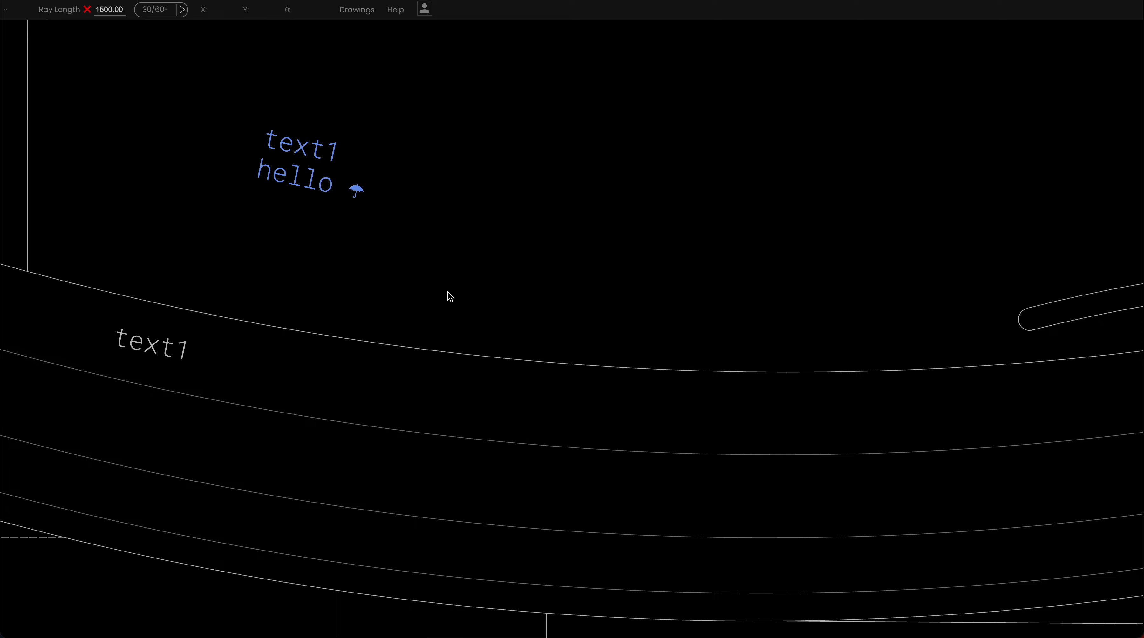
pyautogui.click(286, 221)
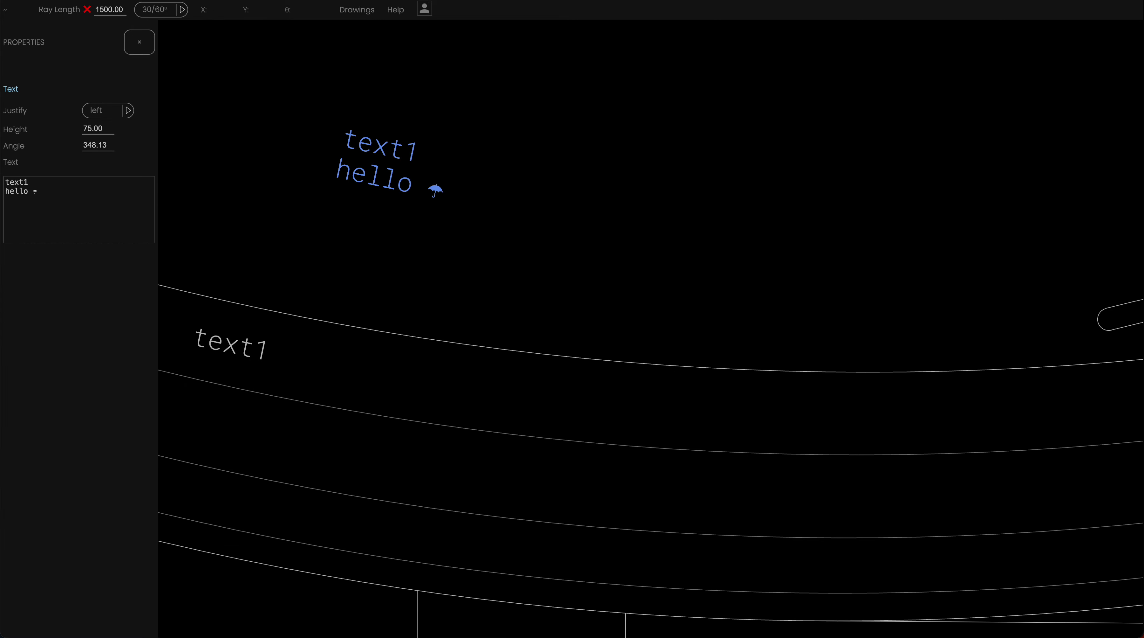
pyautogui.hotkey('ctrl', 'Tab')
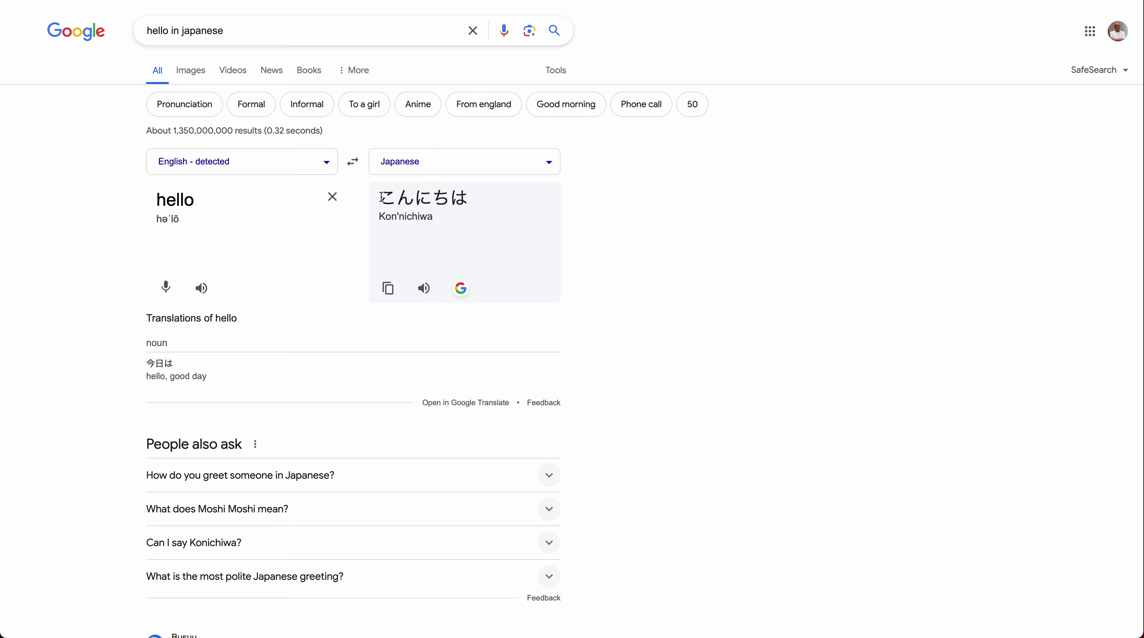
# - Select the Japanese greeting こんにちは in the Google translation result
pyautogui.moveTo(382, 197); pyautogui.dragTo(465, 197)
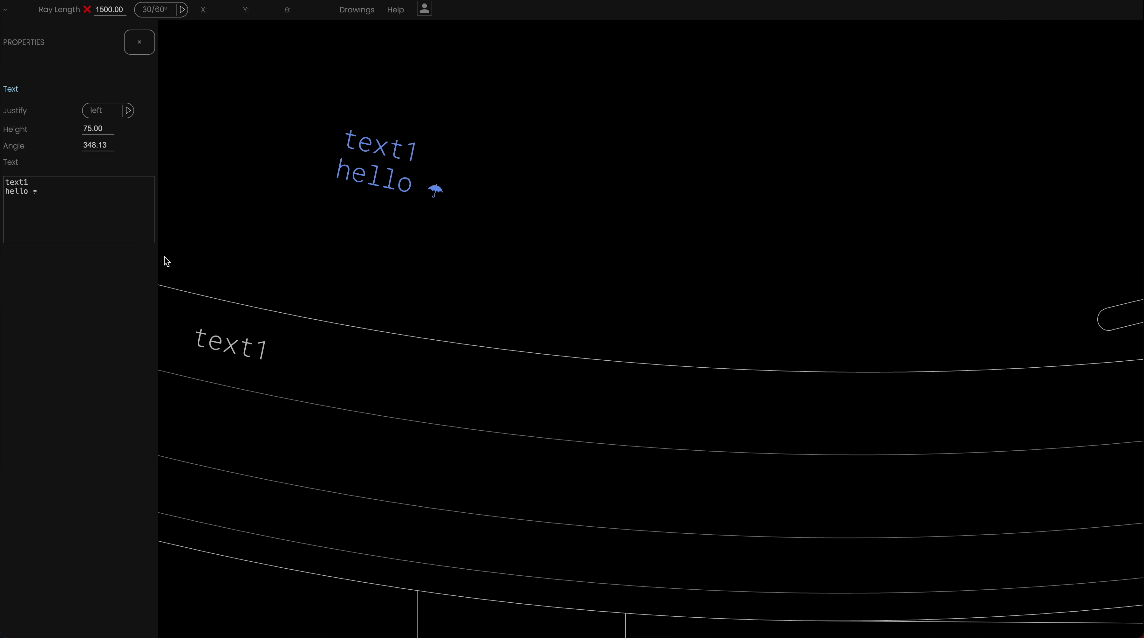
# - Add こんにちは as a third line beneath hello ☂ in the upper label
pyautogui.click(54, 194)
pyautogui.press('Return')
pyautogui.write('こんにちは')
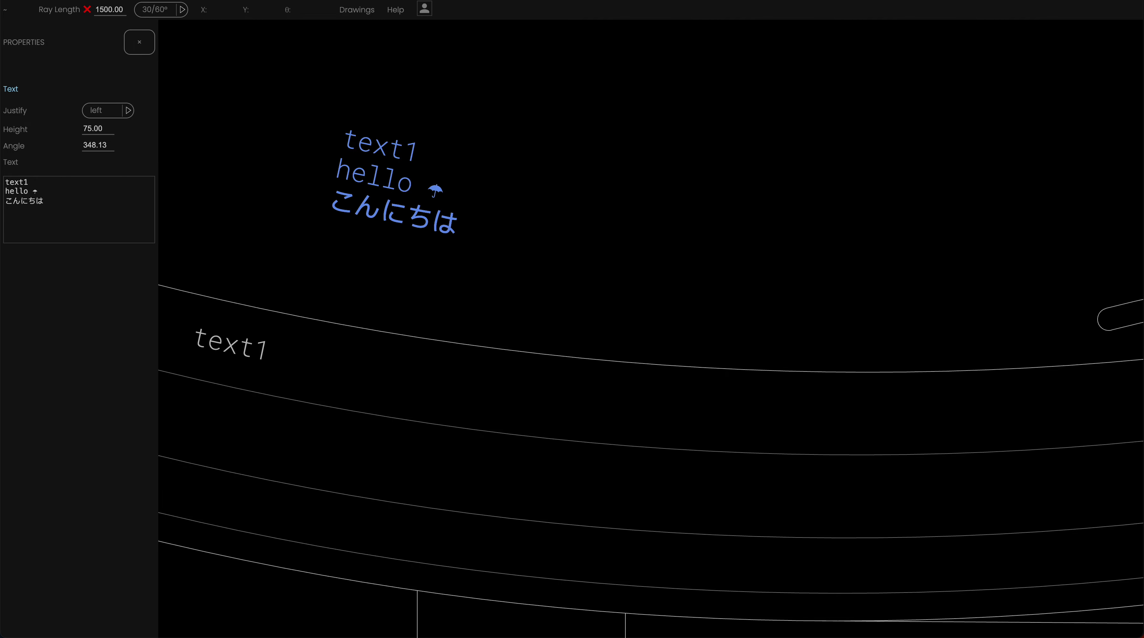
pyautogui.click(143, 42)
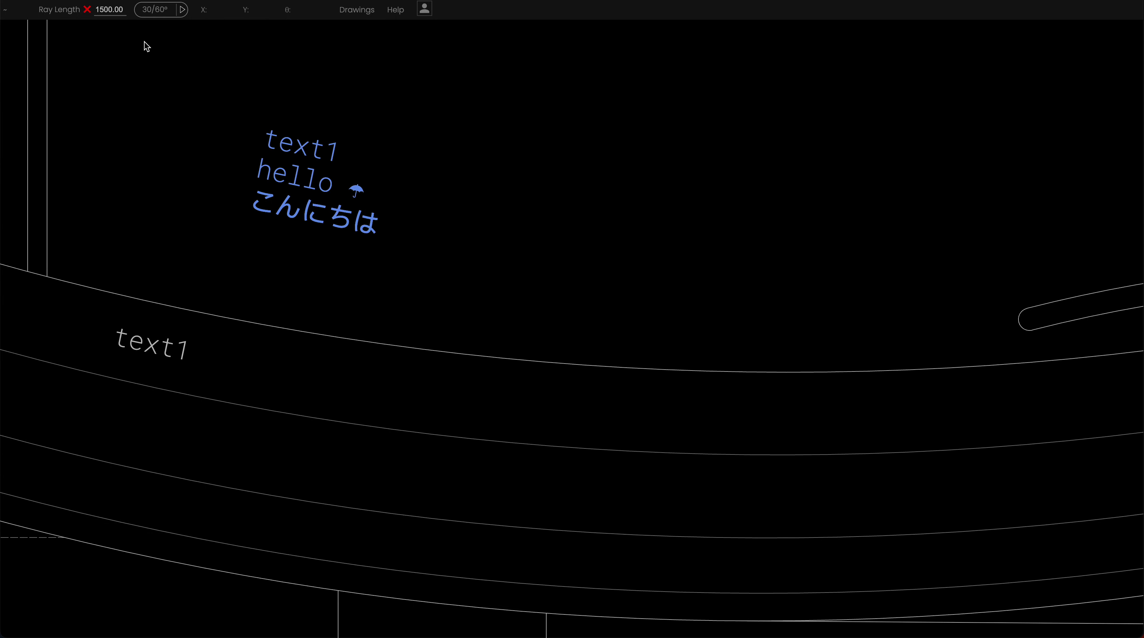
pyautogui.press('Escape')
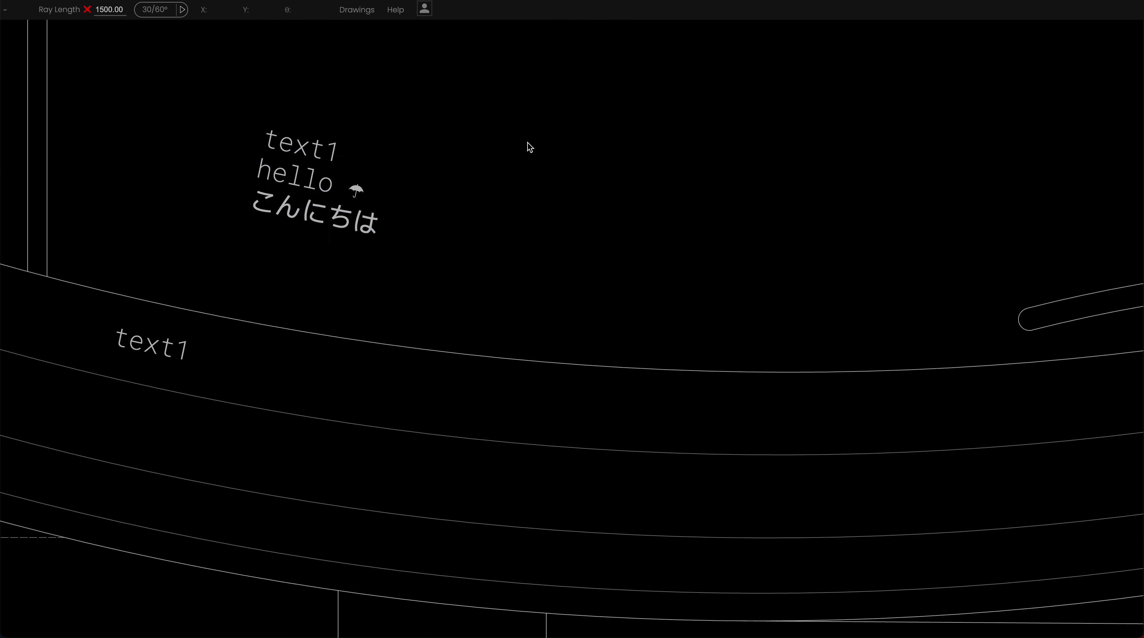
# - Place a new text above the hull at height 100, replacing text1 with 'first line another'
pyautogui.click(537, 141)
pyautogui.click(538, 141)
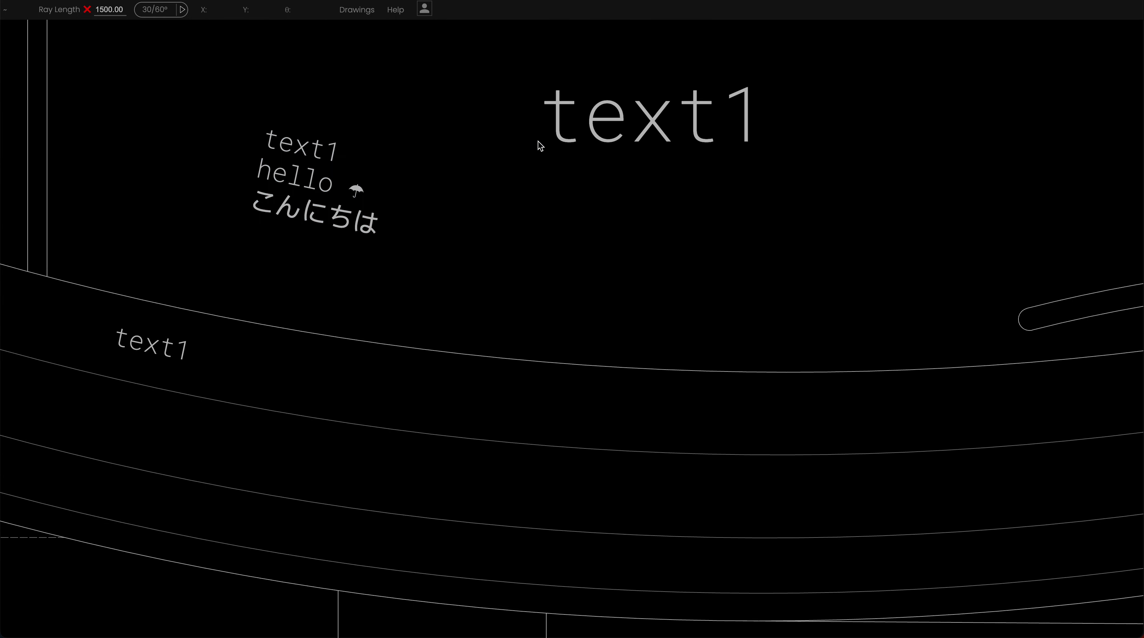
pyautogui.click(561, 142)
pyautogui.click(560, 142)
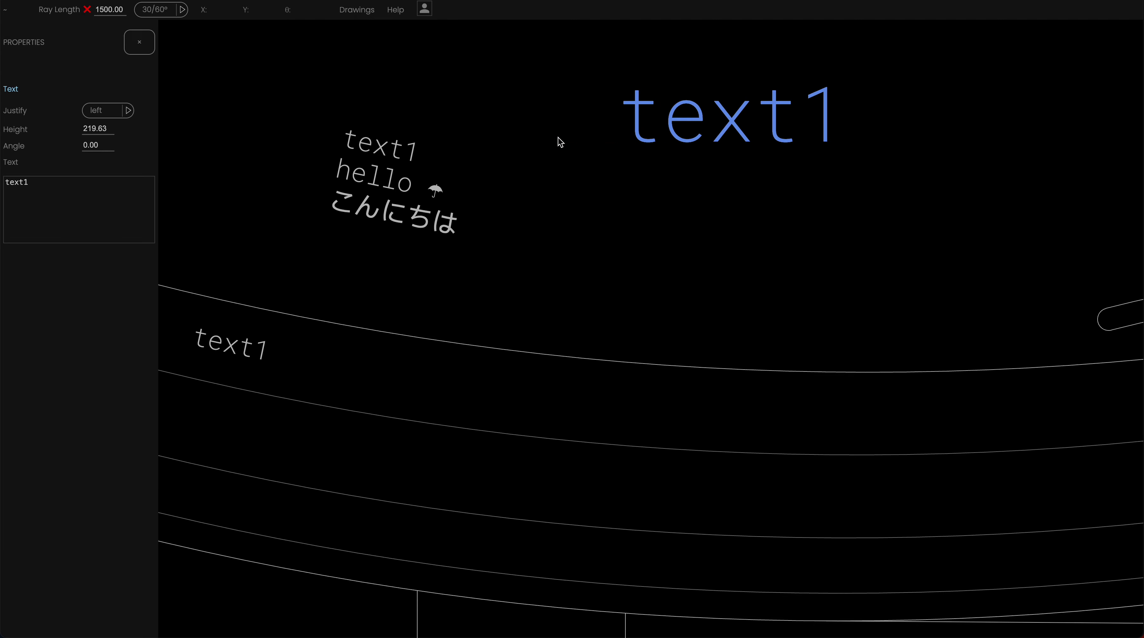
pyautogui.click(101, 128)
pyautogui.write('100')
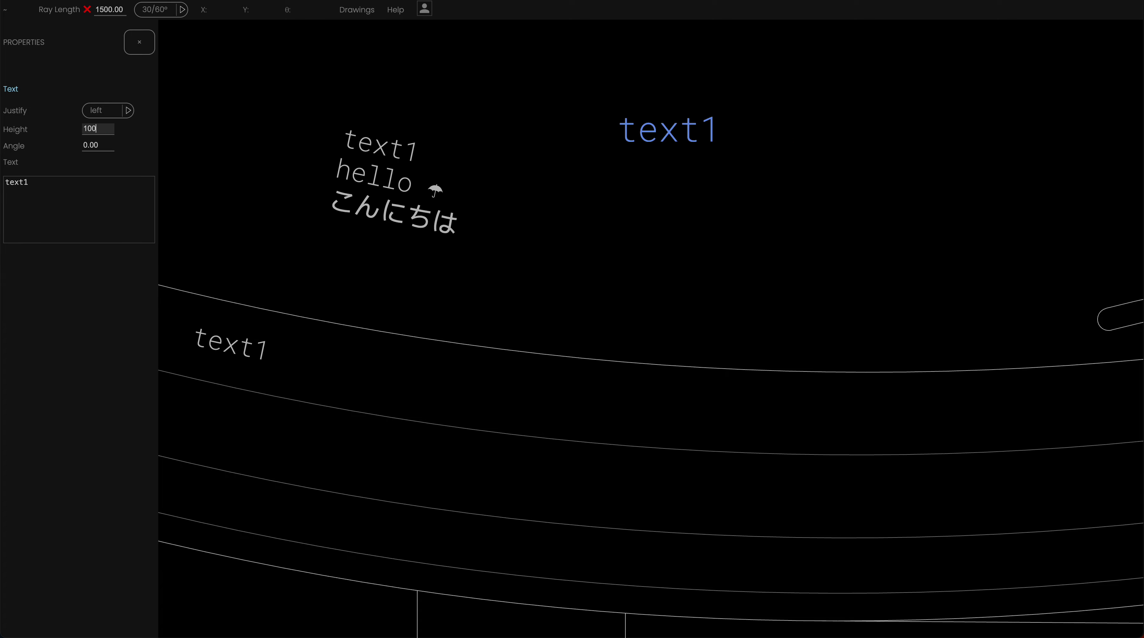
pyautogui.doubleClick(16, 182)
pyautogui.write('first line ')
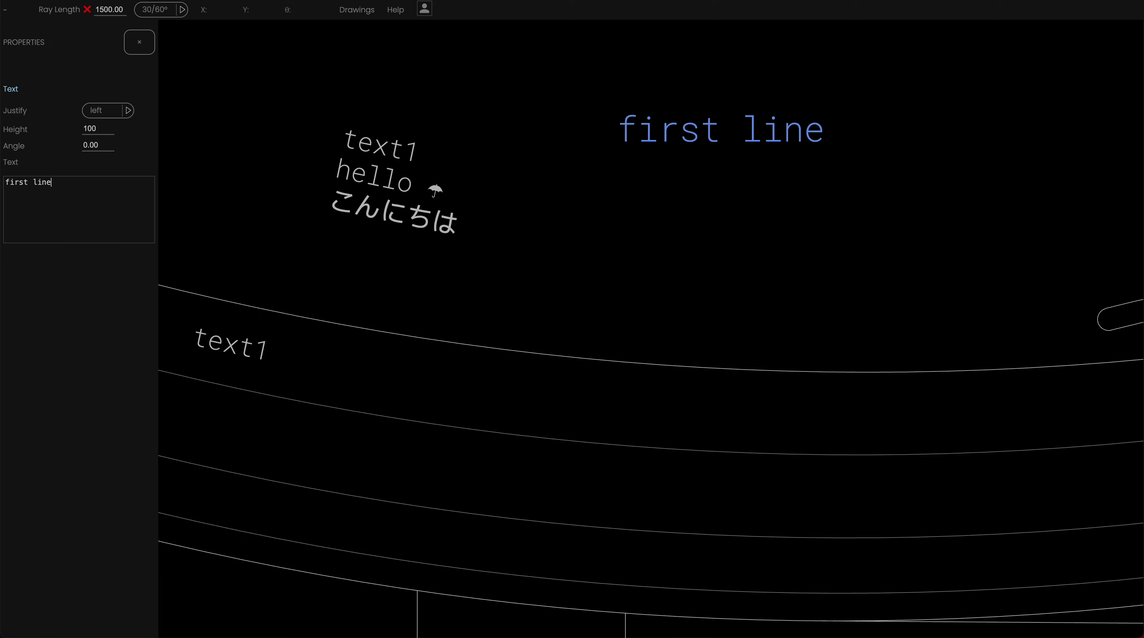
pyautogui.write('another')
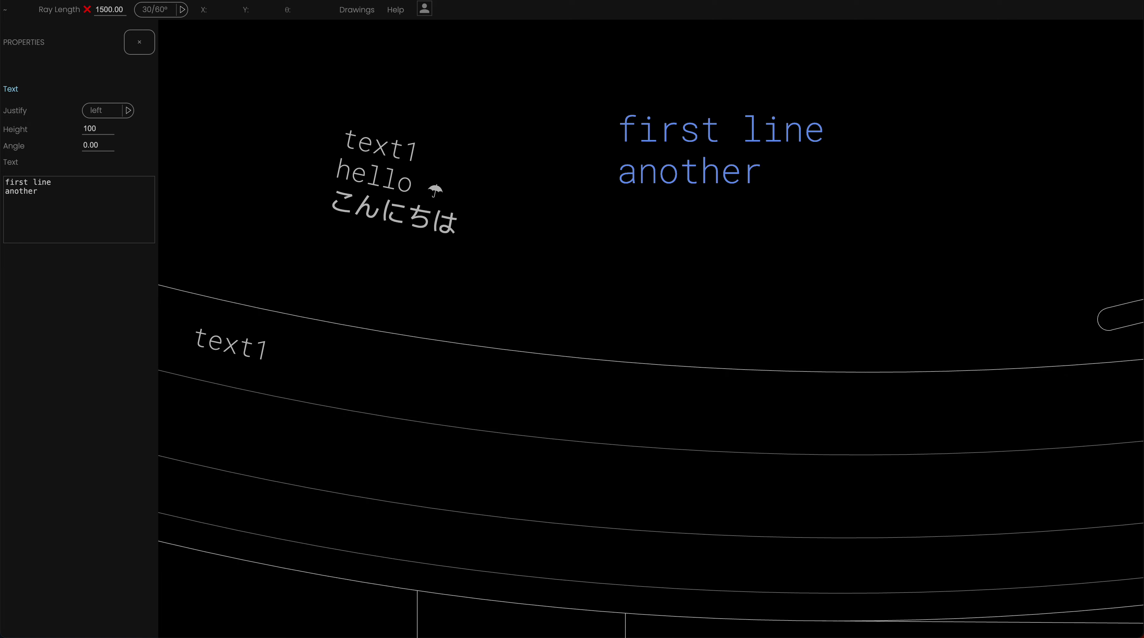
# - Add indented lines 'hello' and 'goodbye' to the text block
pyautogui.press('Return')
pyautogui.write('hello')
pyautogui.press('Return')
pyautogui.write('goodbye')
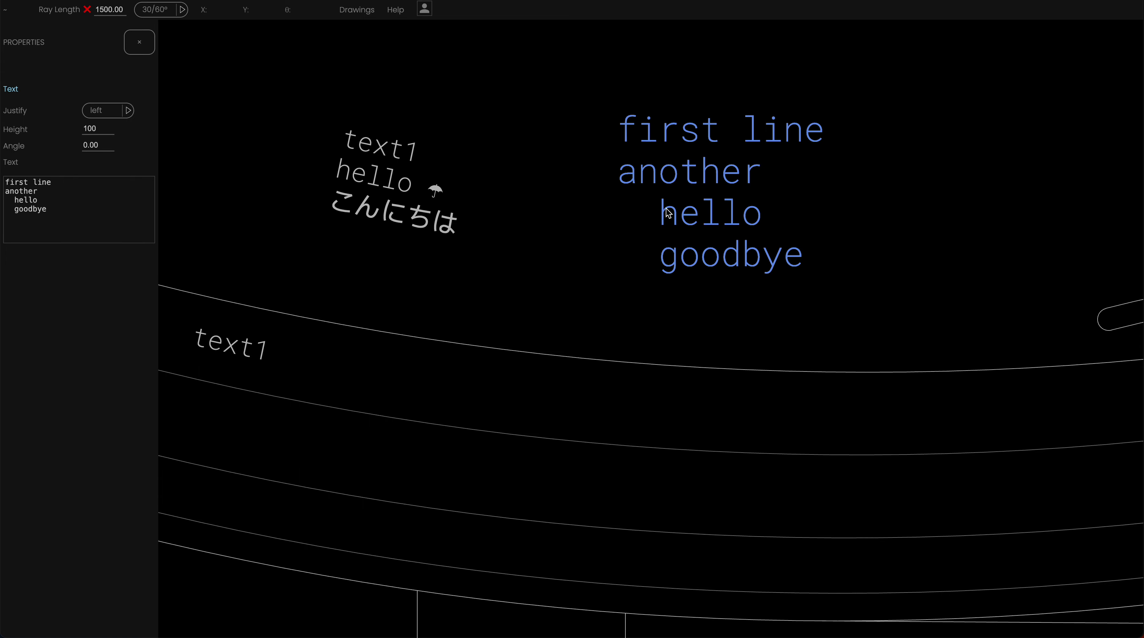
# - Add further-indented 'indented more' and 'etc', a blank line, then 'left a blank' with the typo corrected
pyautogui.click(65, 210)
pyautogui.press('Return')
pyautogui.write('indented more ')
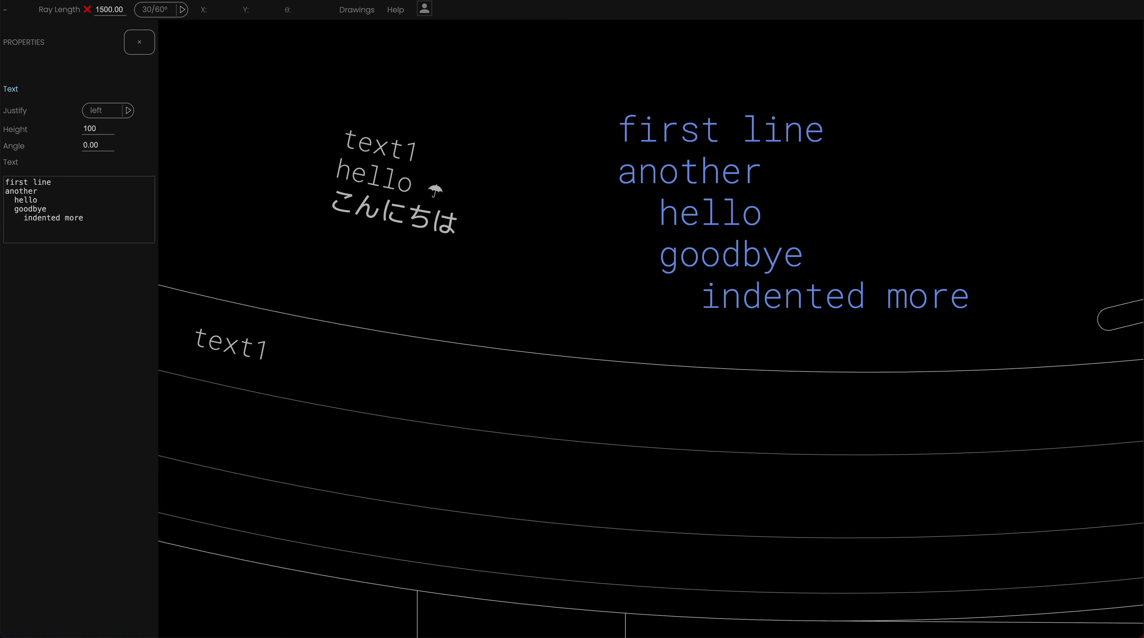
pyautogui.write('    etc')
pyautogui.press('Return')
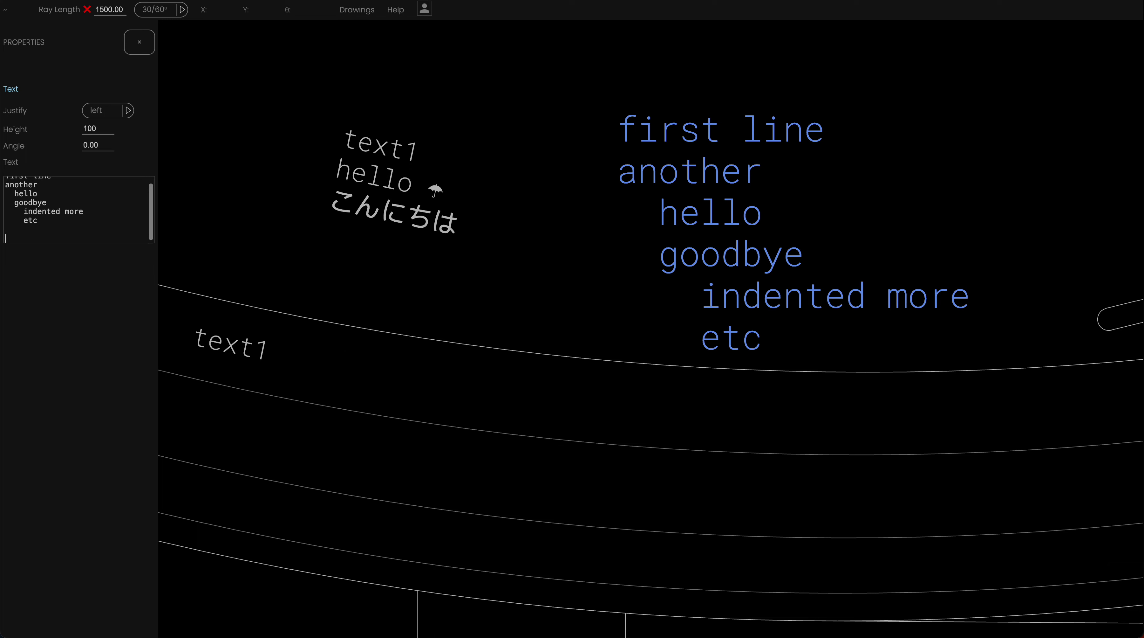
pyautogui.write('left a')
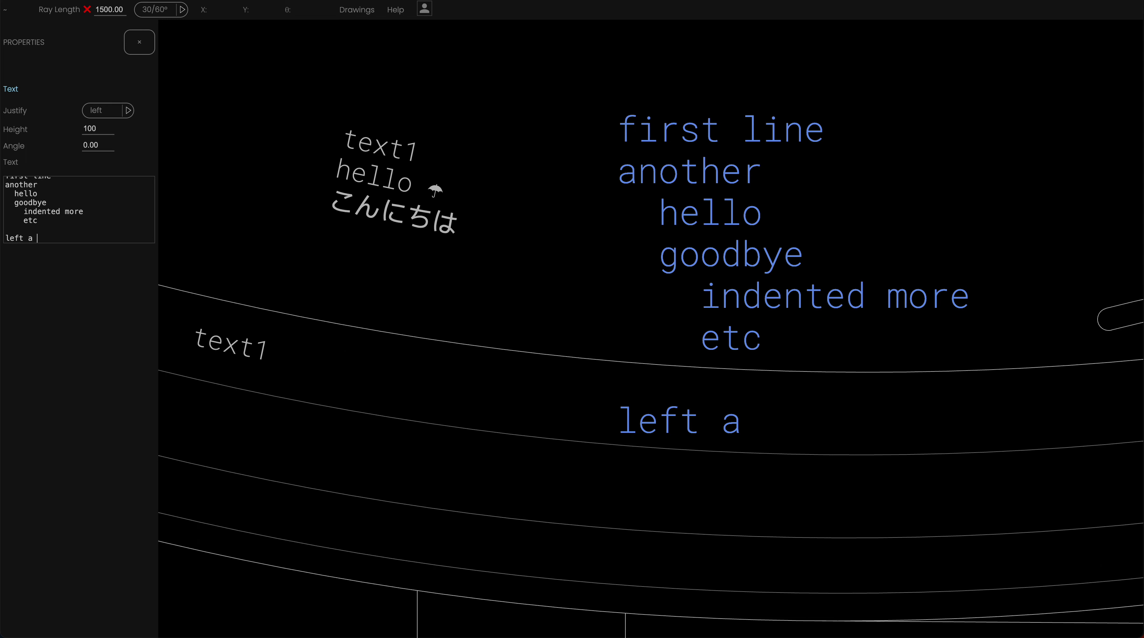
pyautogui.write(' blakn')
pyautogui.press('BackSpace')
pyautogui.press('BackSpace')
pyautogui.press('BackSpace')
pyautogui.write('ank')
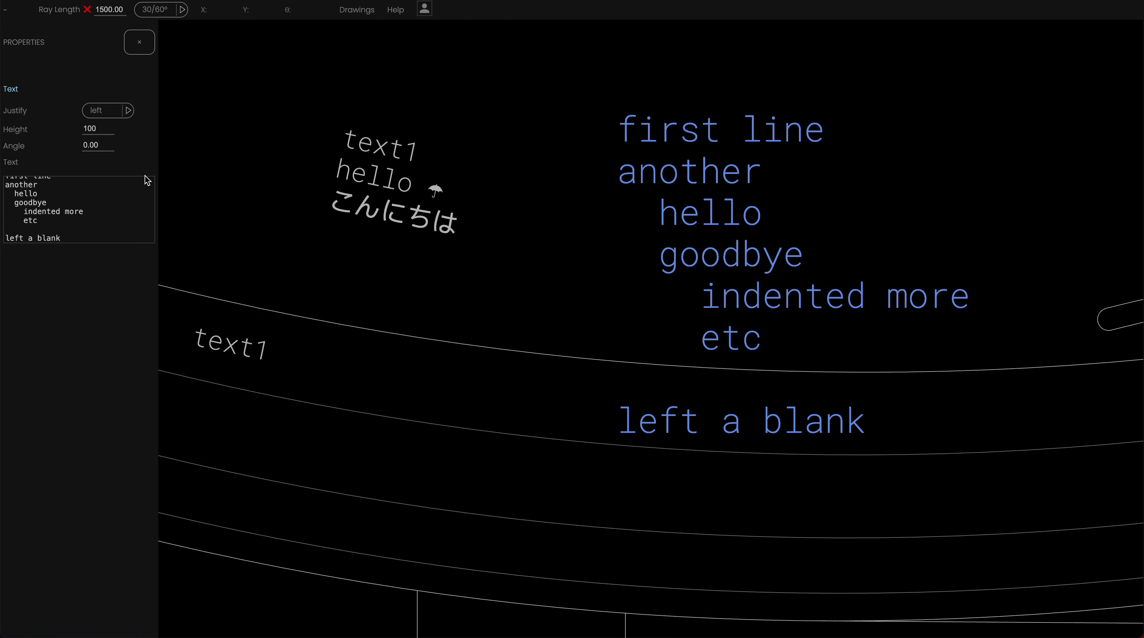
pyautogui.click(139, 42)
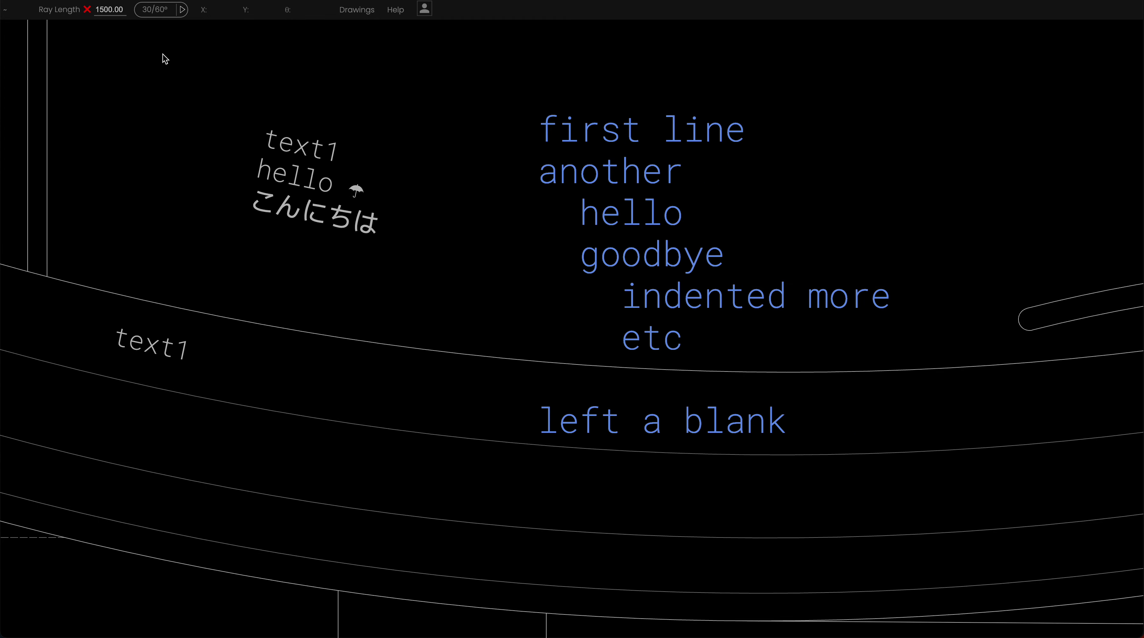
pyautogui.click(391, 160)
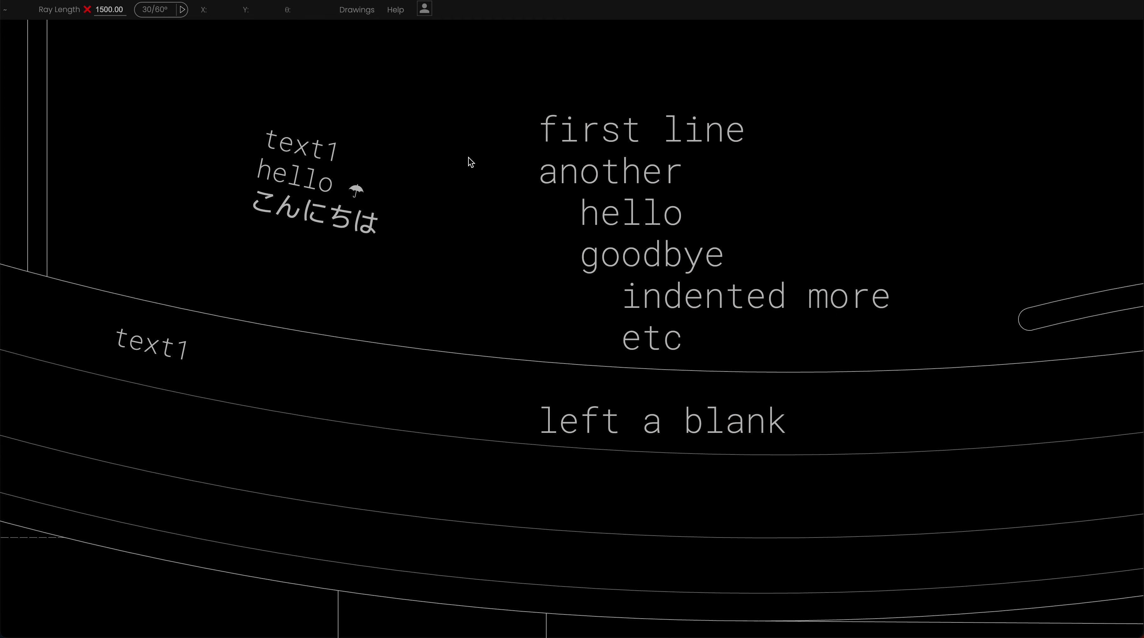